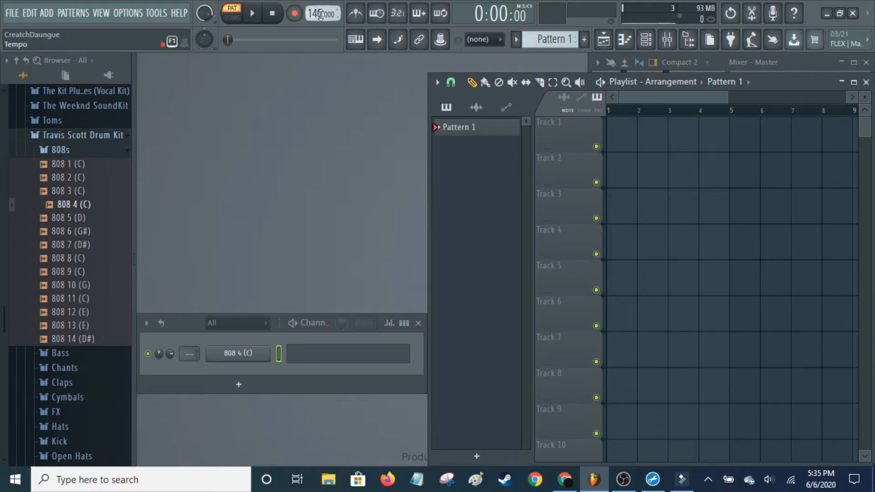
Step: Write four C5 notes, a D5 and a B4 in the 808 4 (C) channel's piano roll and play the pattern
left_click(341, 363)
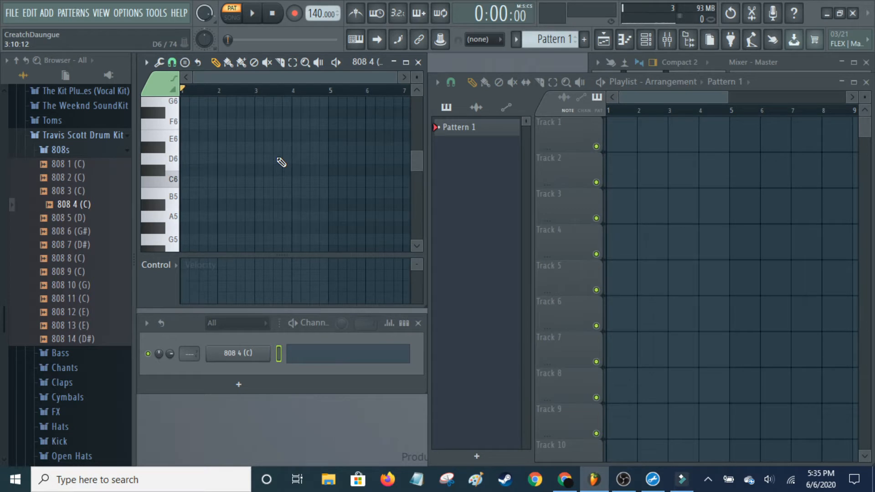
scroll(281, 163, "down", 4)
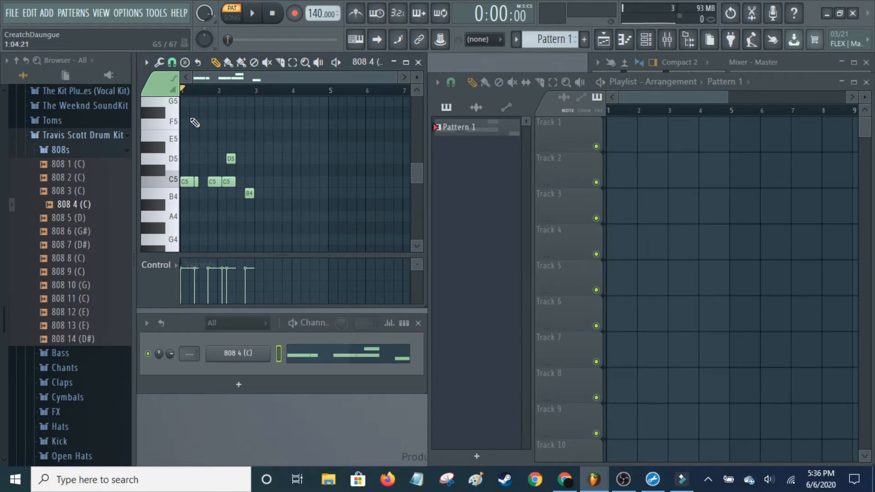
scroll(235, 75, "up", 2)
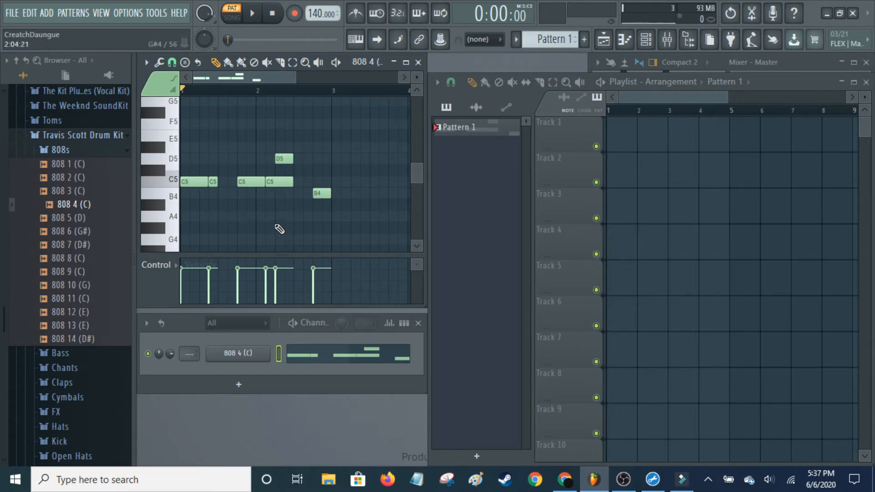
key("space")
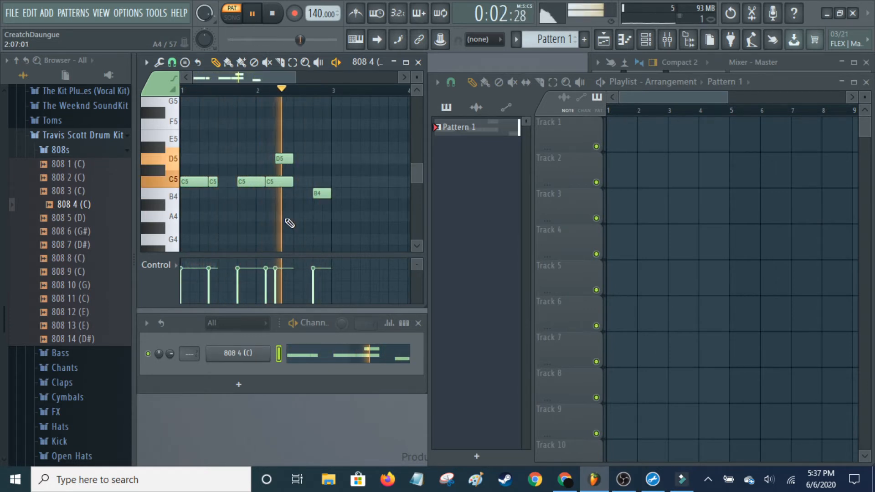
key("space")
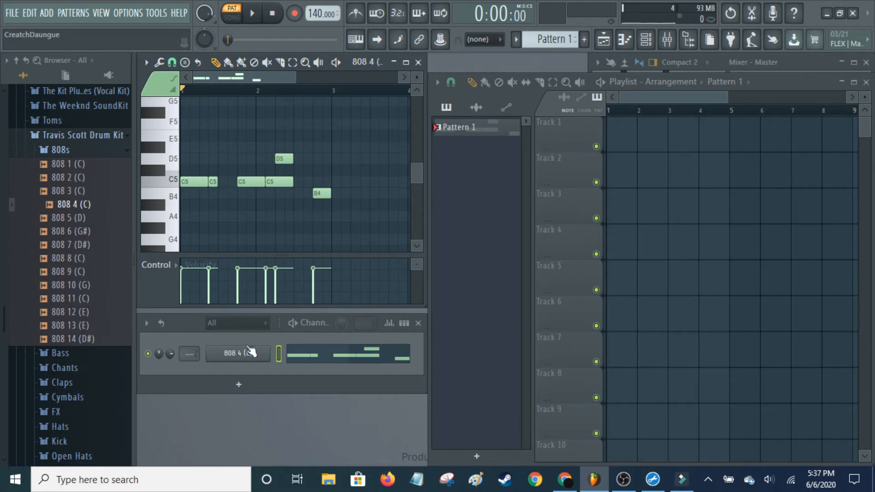
Step: Turn off the use of loop points in the 808 4 (C) sample's playback settings
left_click(255, 356)
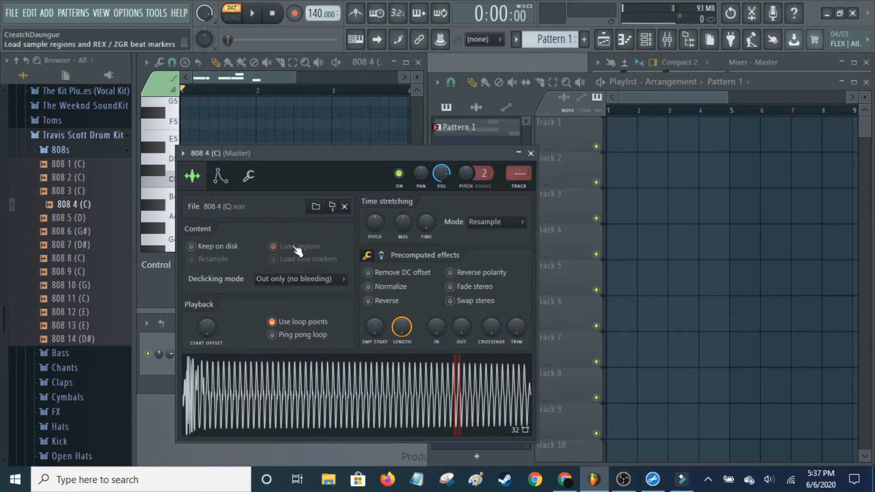
left_click(276, 324)
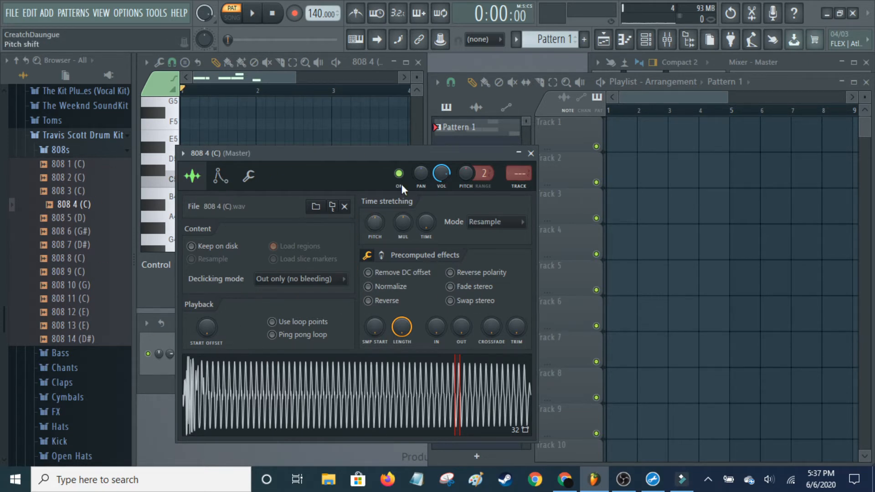
left_click(519, 153)
left_click(250, 358)
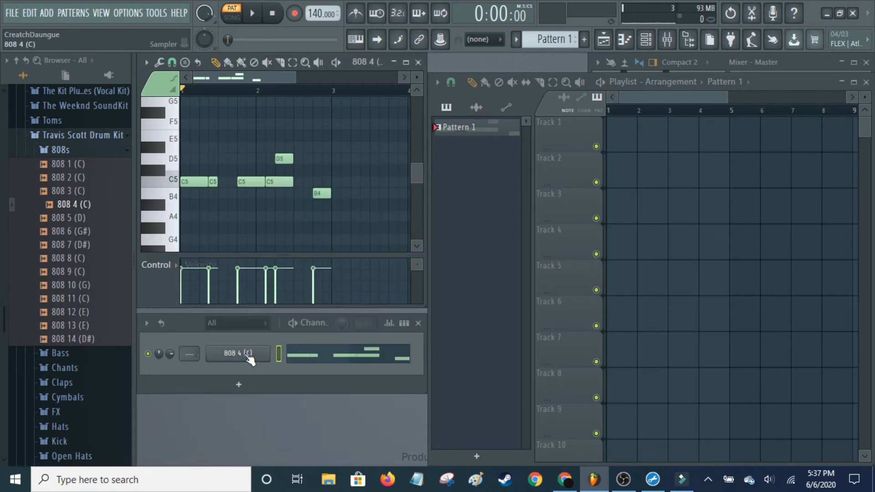
left_click(259, 355)
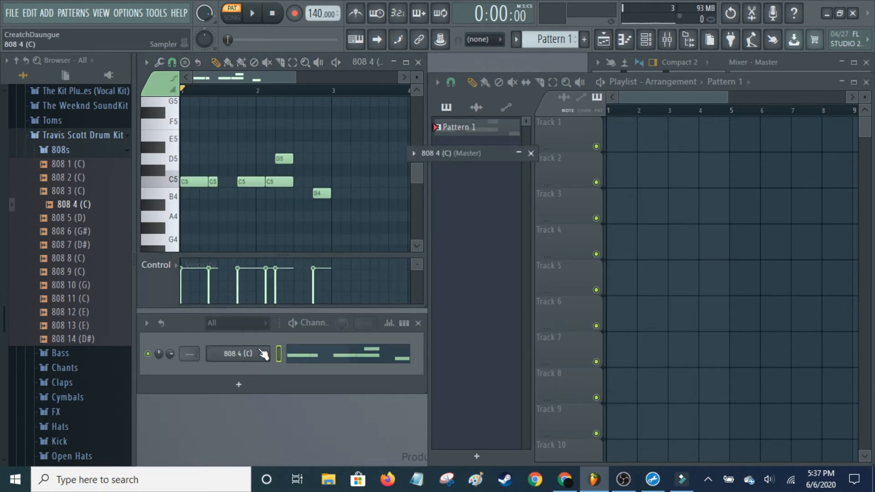
left_click(518, 153)
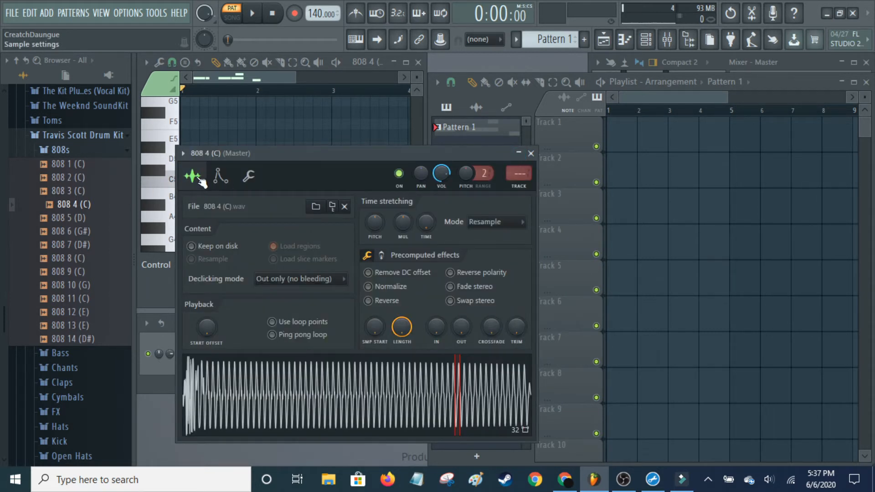
Step: Enable the 808's volume envelope with attack, decay and release at minimum and hold and sustain at maximum
left_click(221, 178)
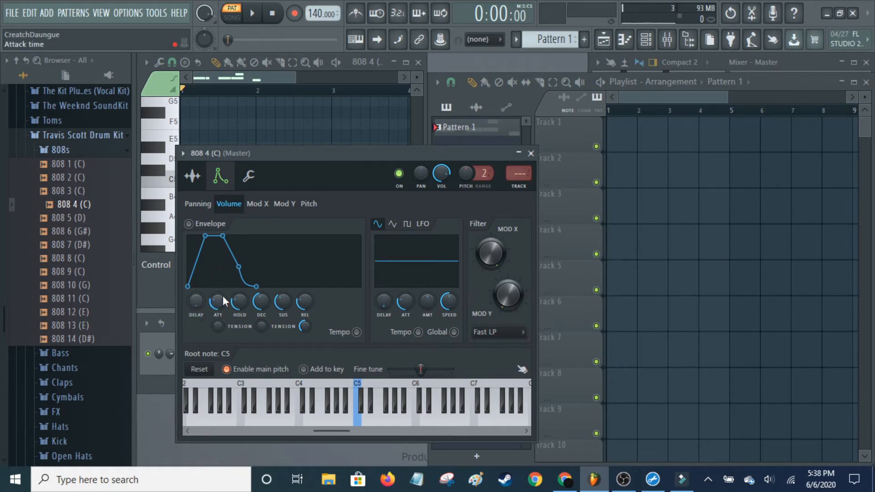
left_click_drag(219, 302, 261, 310)
scroll(283, 309, "down", 5)
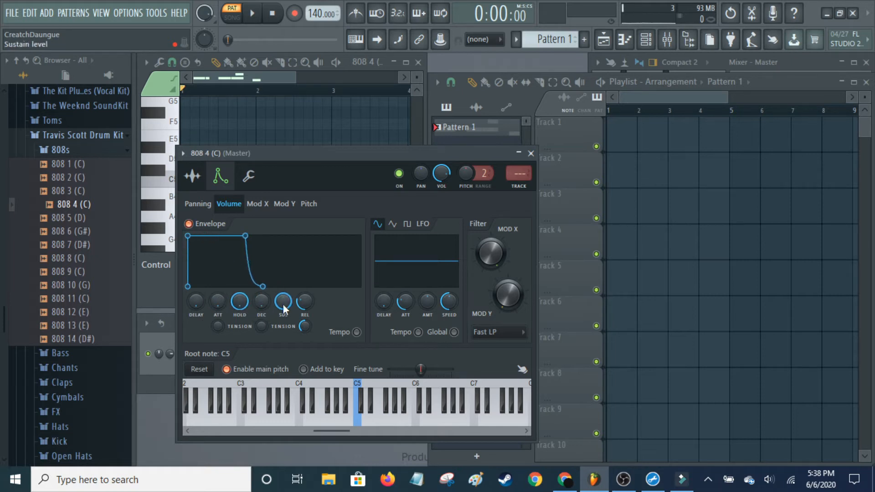
scroll(303, 301, "down", 5)
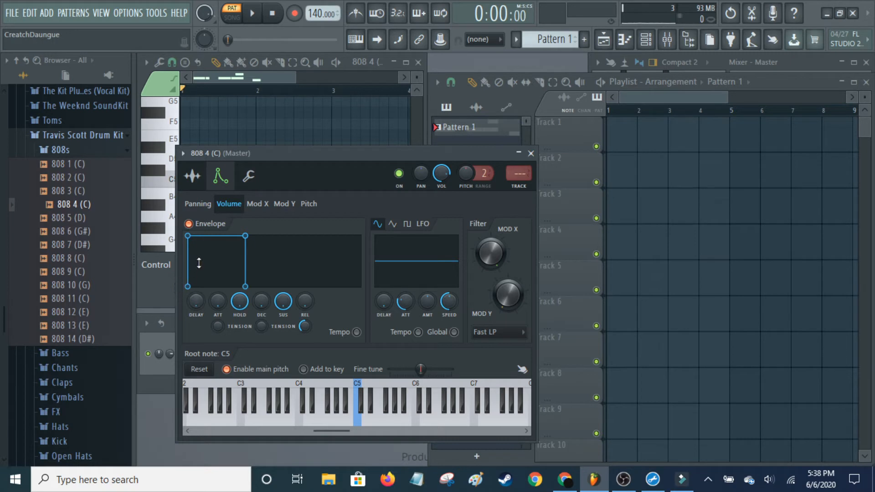
left_click(257, 181)
left_click(220, 176)
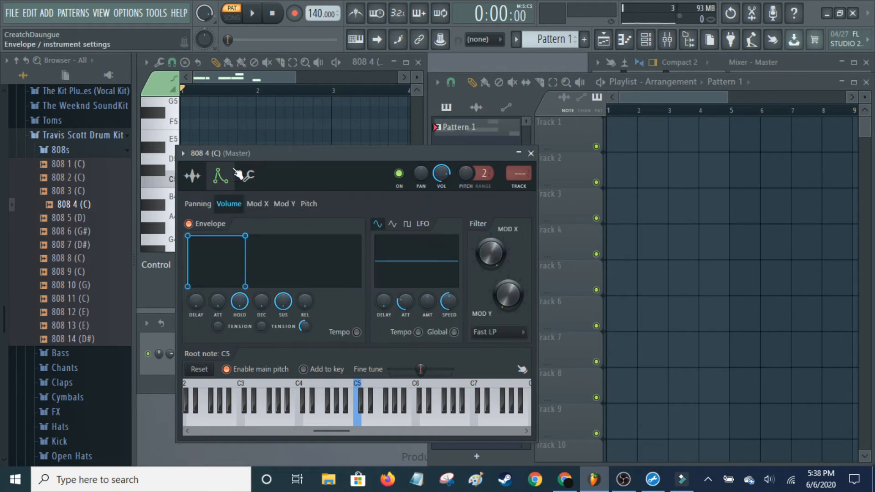
double_click(462, 154)
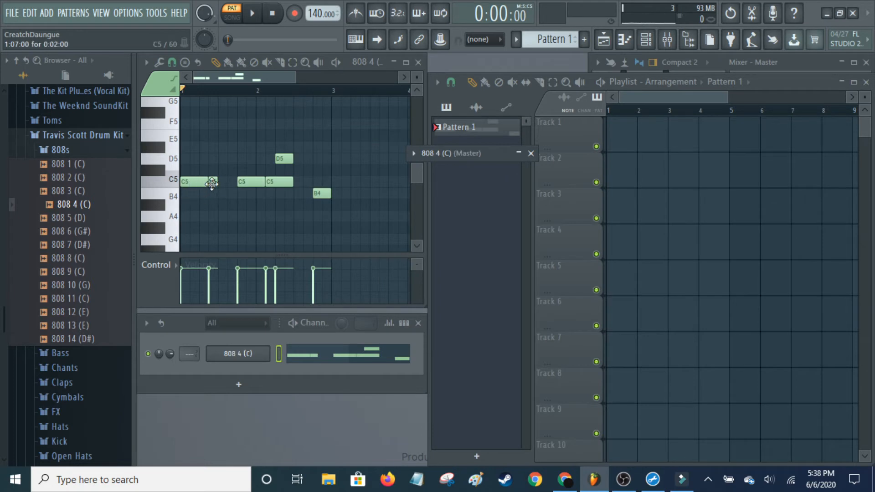
Step: Enable Mono and Porta in the 808 4 (C) channel's polyphony settings and close the channel settings
mouse_move(255, 78)
left_mouse_down()
mouse_move(232, 85)
mouse_move(242, 78)
left_mouse_up()
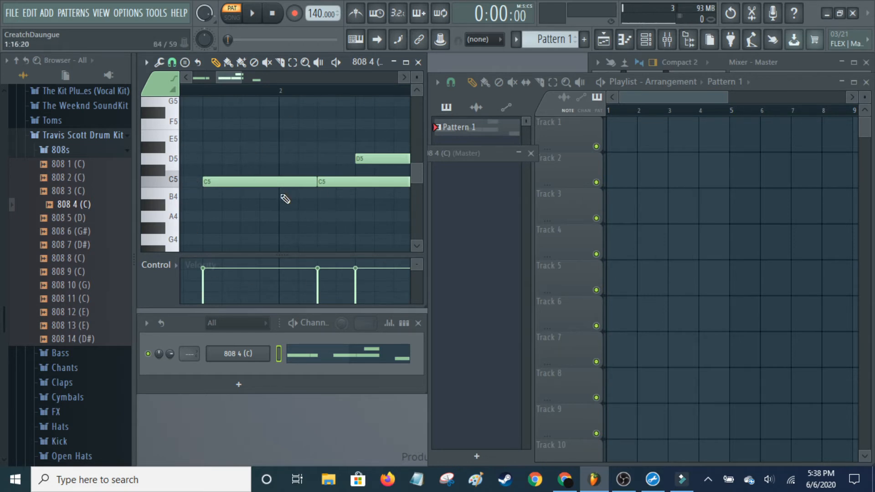
left_click_drag(243, 79, 283, 78)
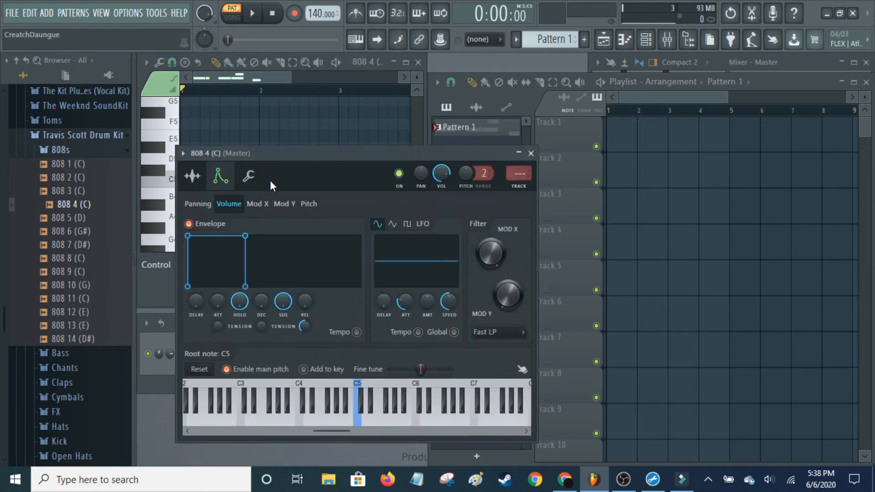
left_click(250, 181)
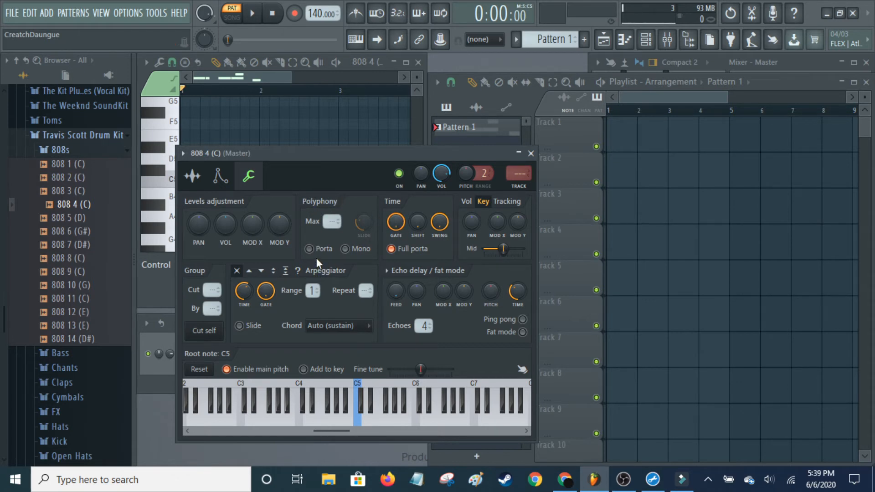
left_click(347, 249)
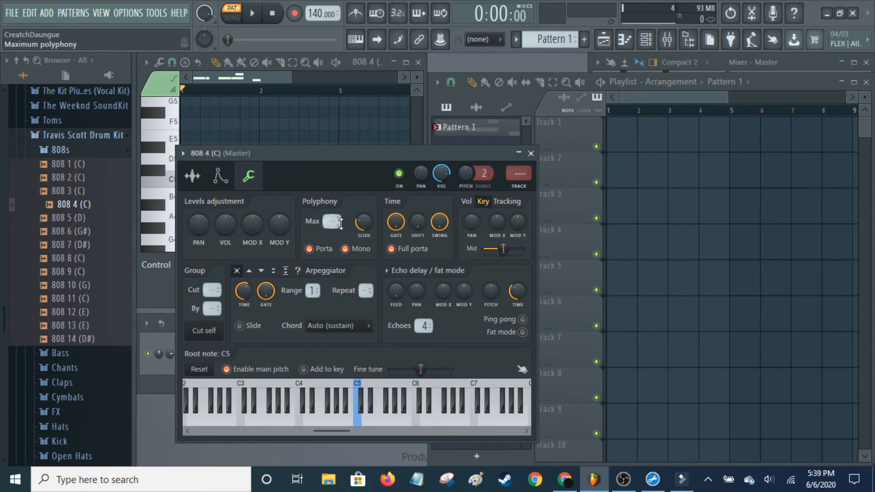
left_click_drag(331, 225, 331, 221)
left_click_drag(331, 222, 330, 226)
left_click_drag(364, 223, 365, 218)
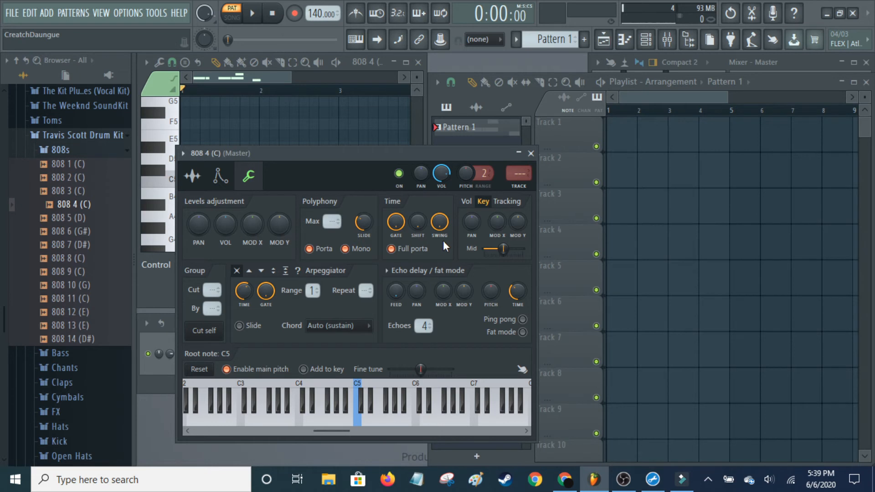
left_click(192, 175)
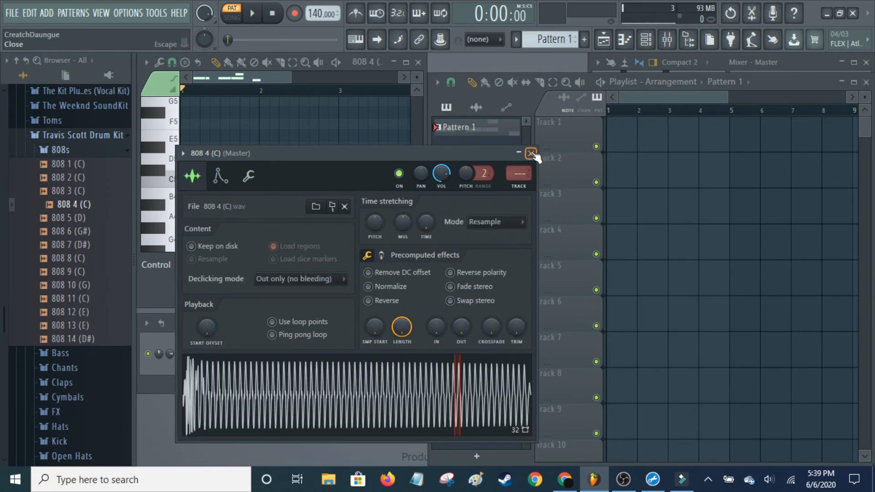
left_click(531, 154)
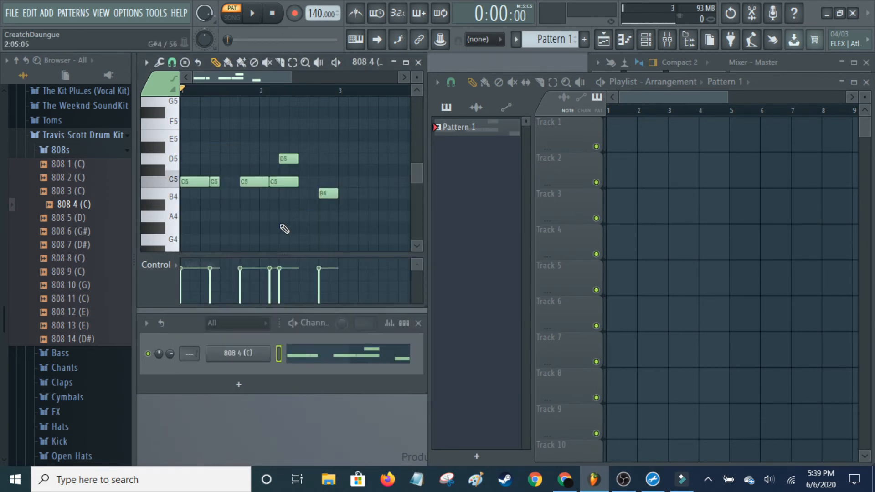
Step: Play the 808 pattern to hear the glides while reviewing the channel's polyphony and sample settings
key("space")
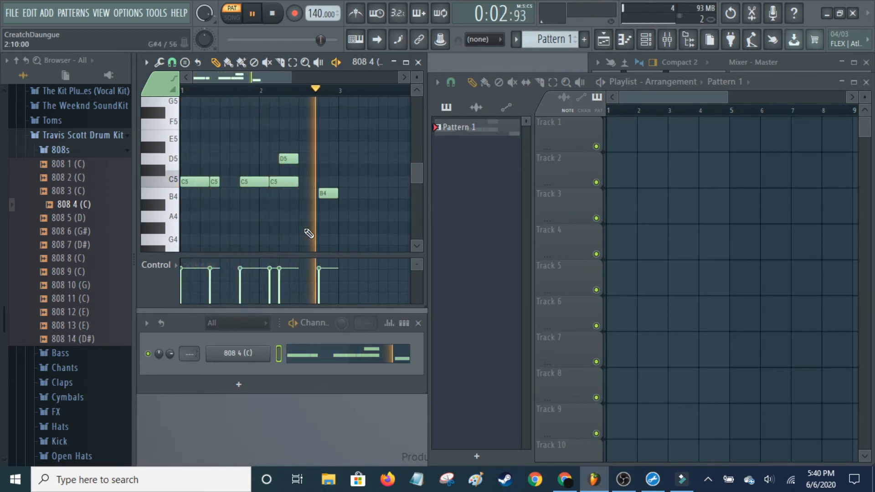
left_click(238, 353)
left_click(249, 175)
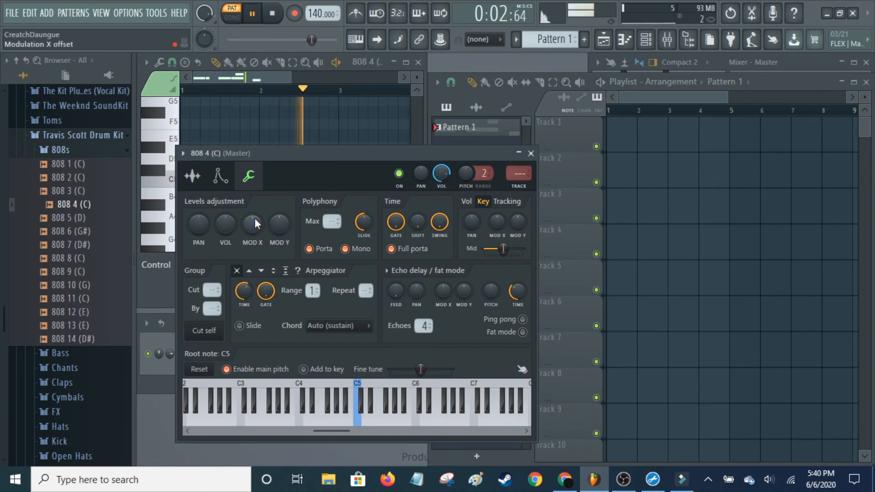
left_click(198, 187)
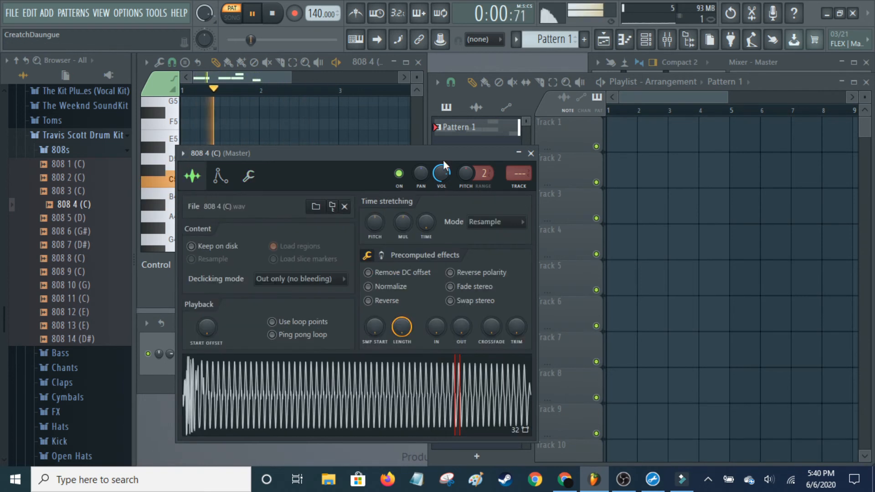
left_click(531, 153)
key("space")
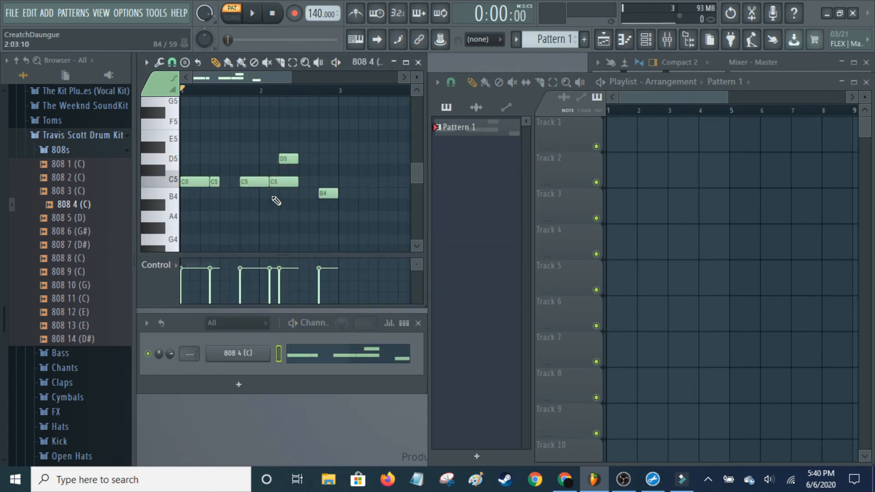
Step: Examine how the D5 note overlaps the last C5 note and where the B4 note sits in the piano roll
scroll(259, 81, "up", 4)
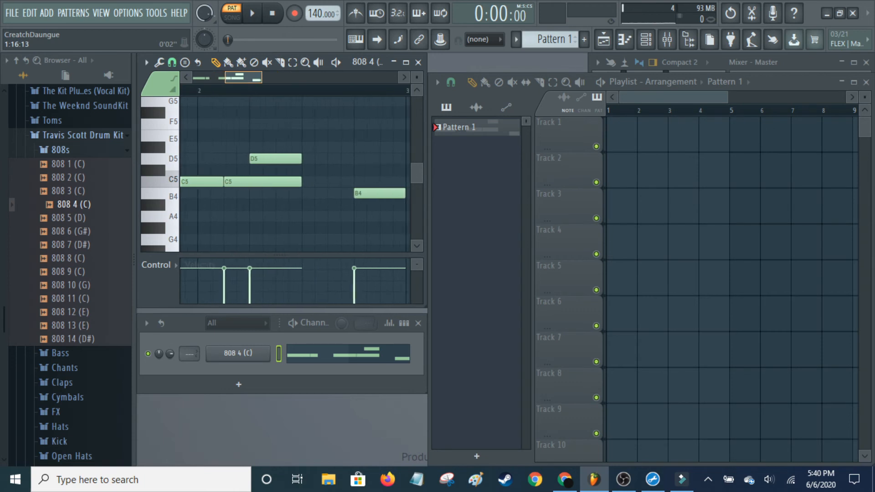
scroll(242, 71, "up", 2)
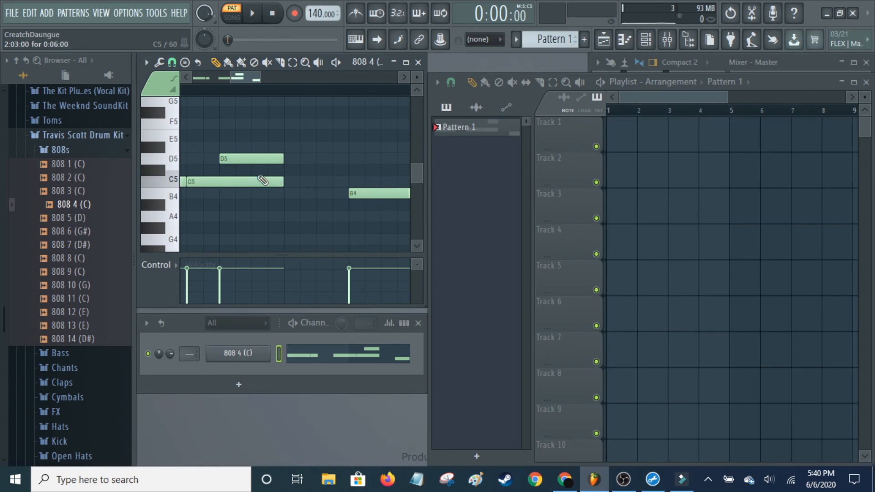
left_click_drag(231, 78, 220, 78)
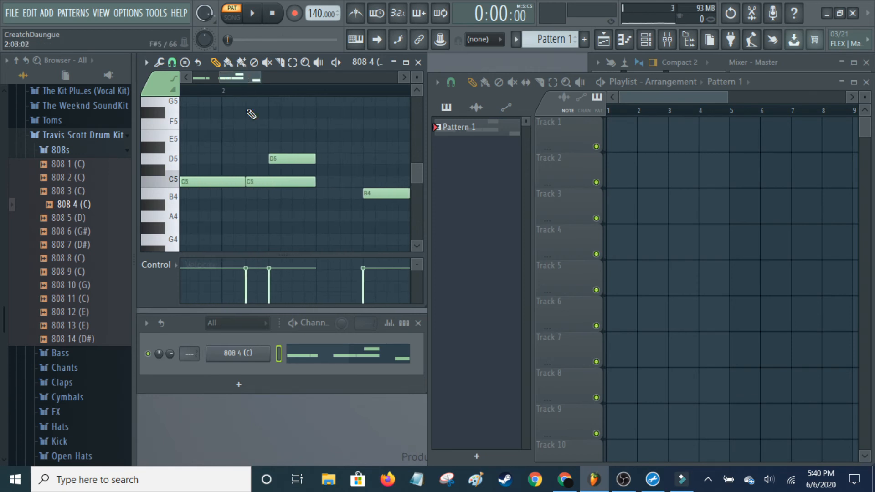
left_click(249, 180)
left_click_drag(220, 77, 229, 77)
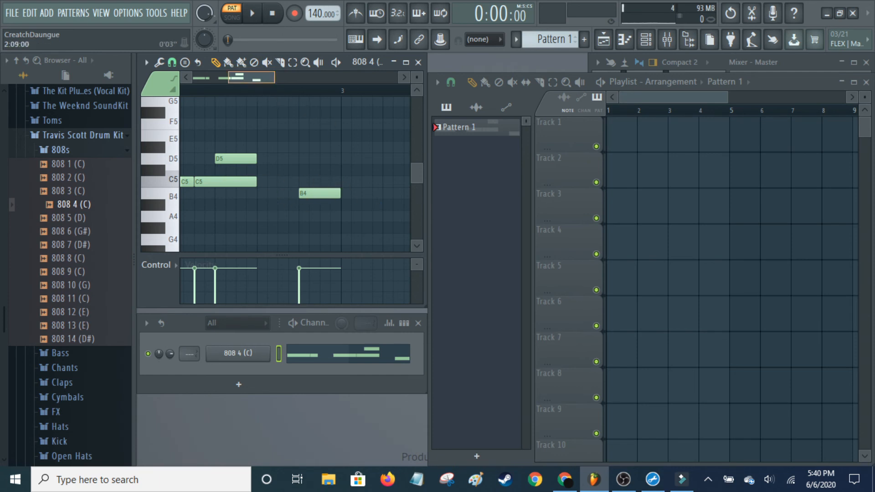
left_click_drag(275, 77, 299, 78)
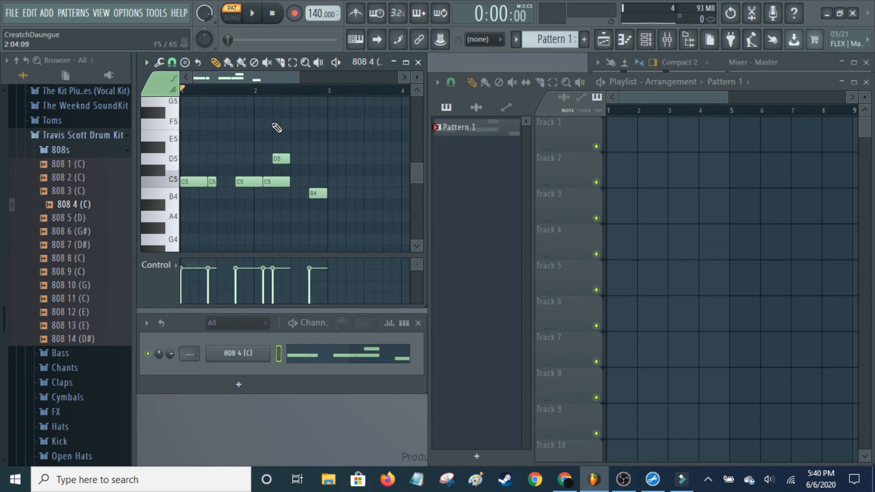